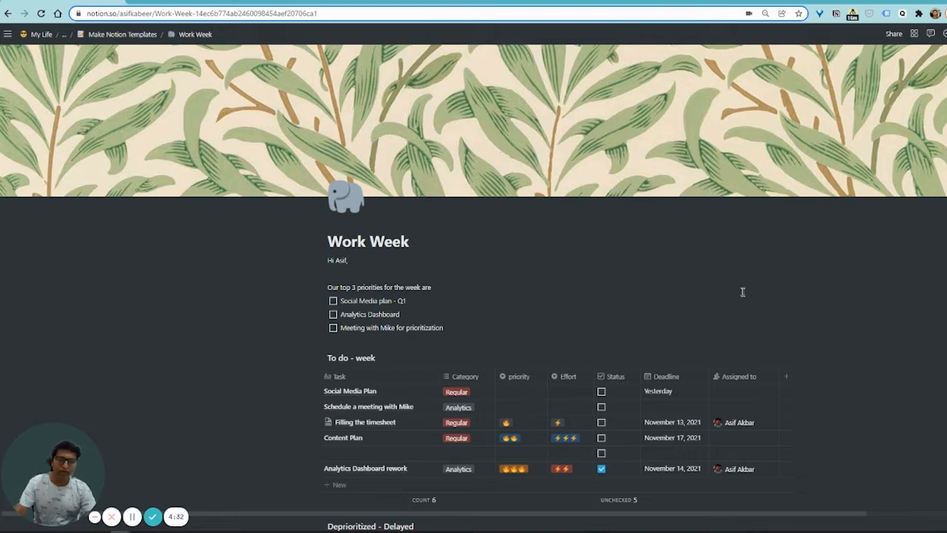
Step: Move the Team follow-up task from the Deprioritized - Delayed table into To do - week, below Content Plan, keeping the sorting
scroll(743, 291, down, 2)
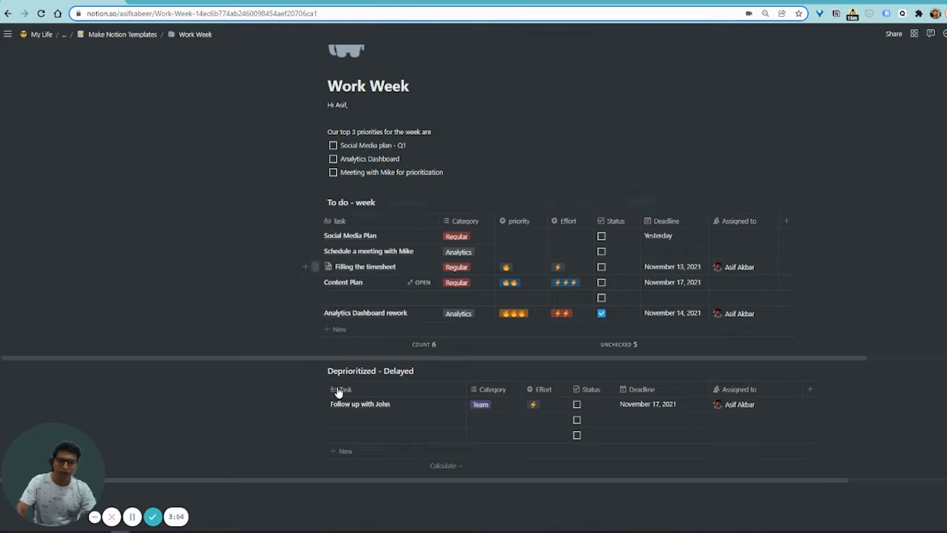
drag(321, 406, 316, 295)
click(438, 304)
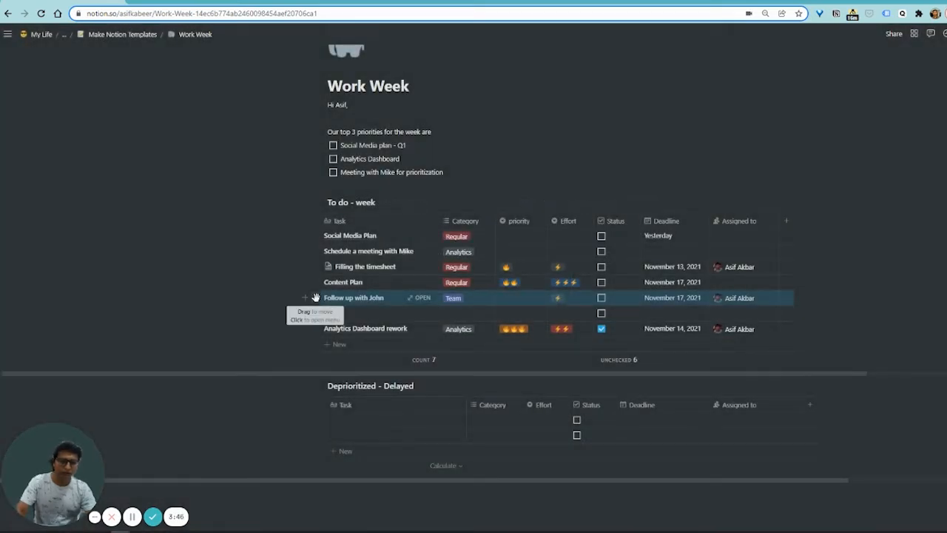
Step: Move the Team follow-up task from To do - week back to Deprioritized - Delayed, keeping the sorting
drag(316, 297, 342, 417)
drag(372, 387, 395, 383)
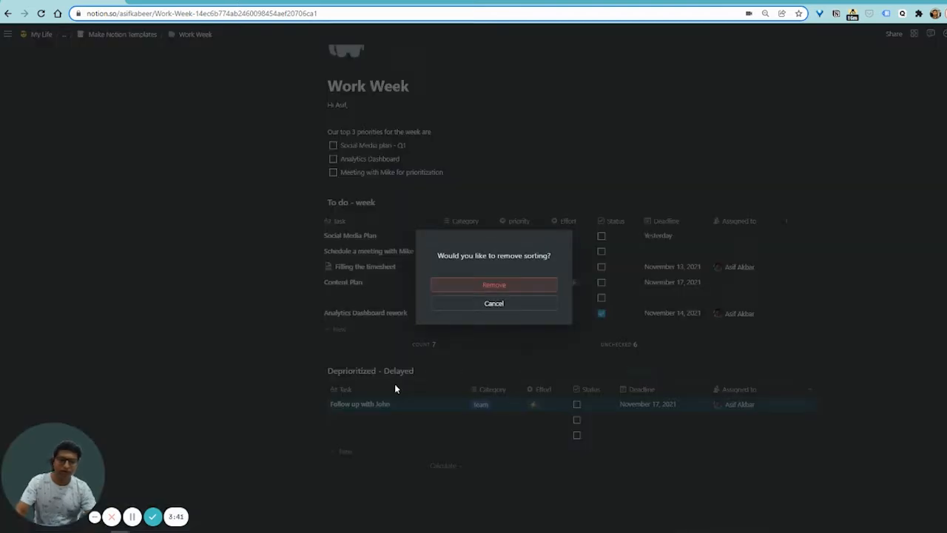
click(497, 307)
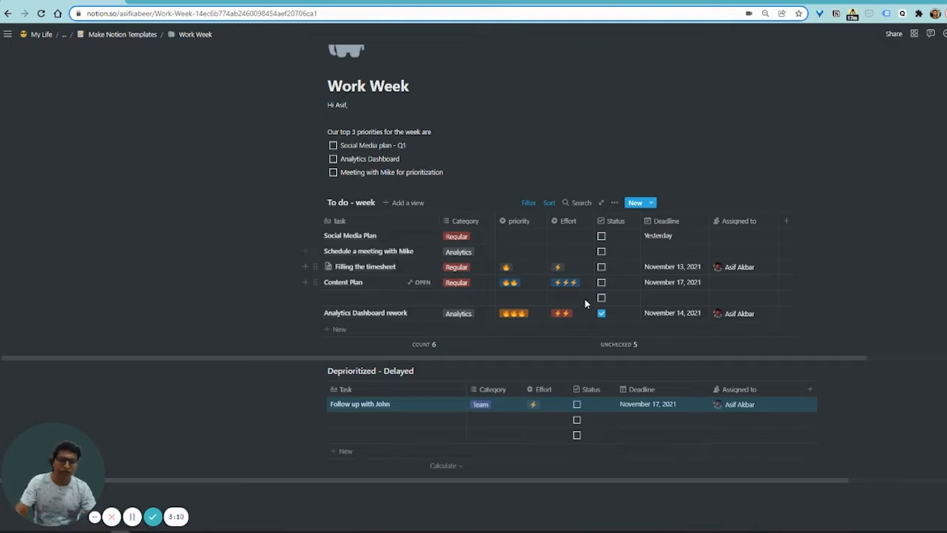
Step: Uncheck the Status of the Analytics Dashboard rework task and check it again
click(600, 314)
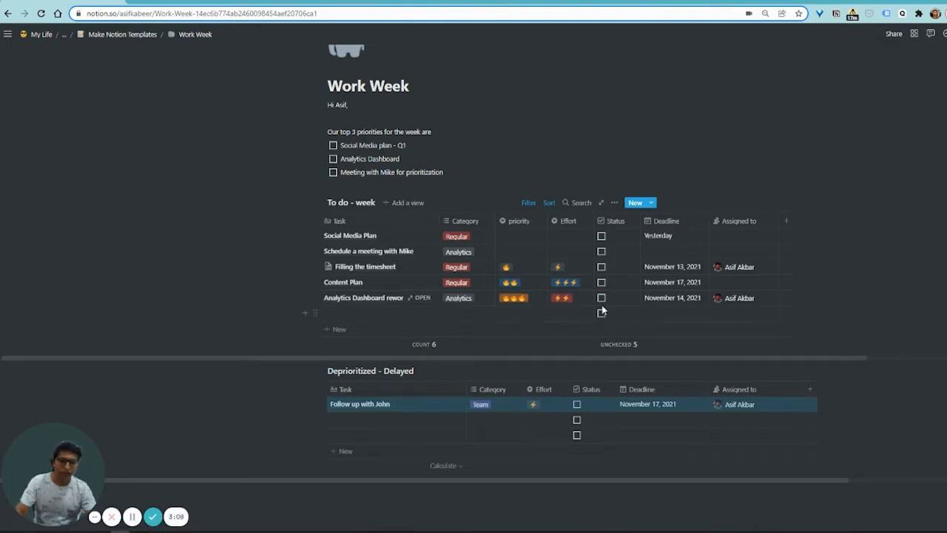
click(601, 298)
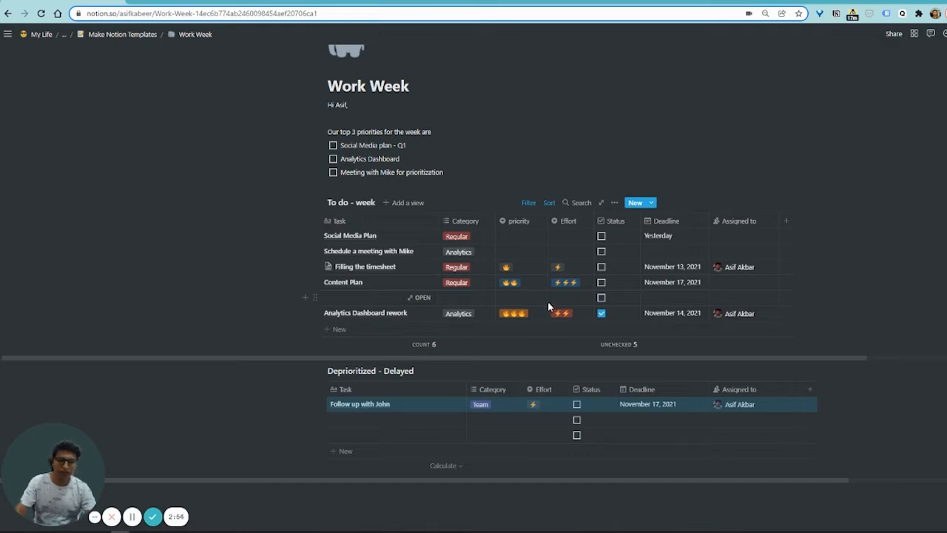
Step: Set the first Status condition in the To do - week filter to Unchecked
click(530, 205)
click(578, 251)
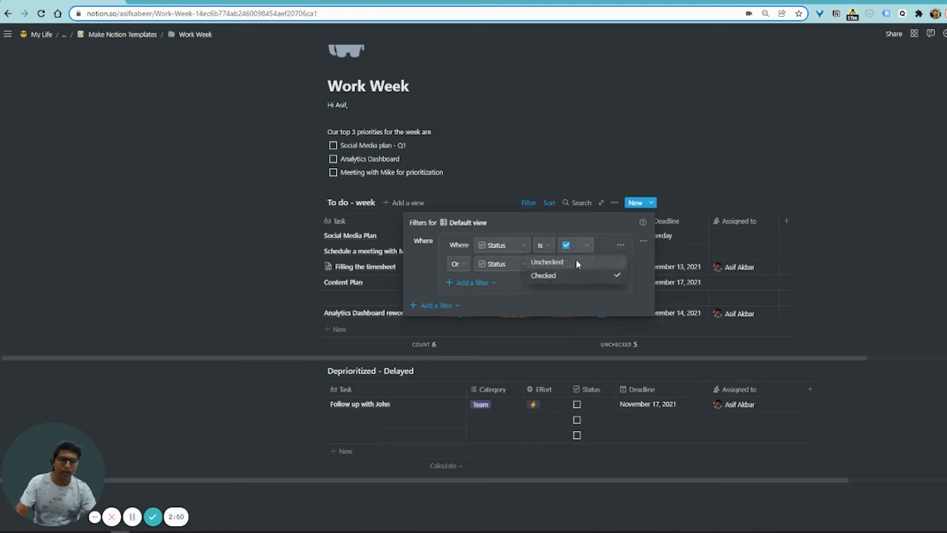
click(567, 275)
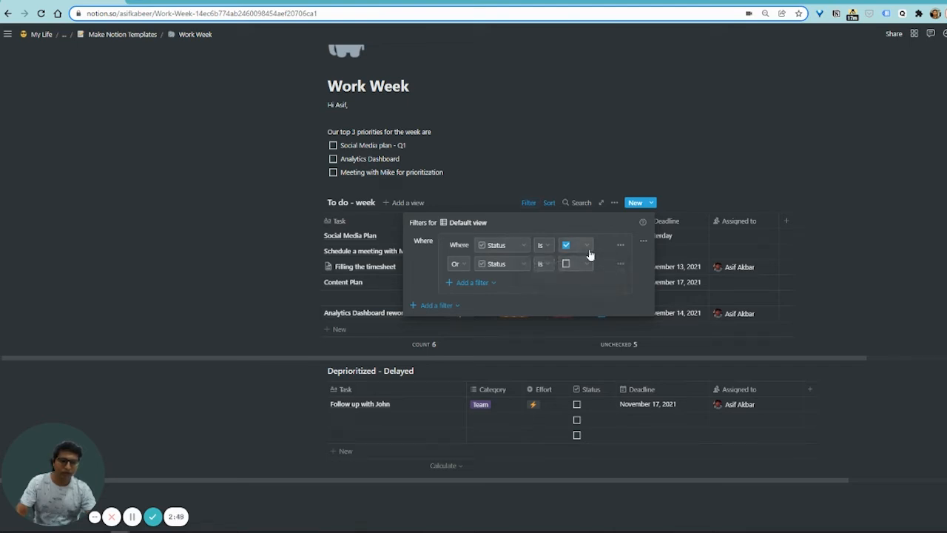
click(586, 247)
click(585, 264)
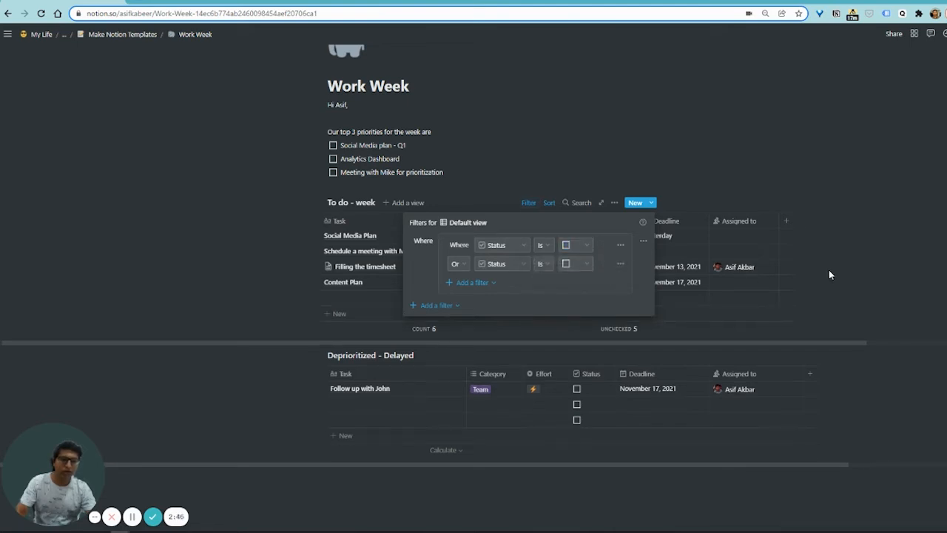
click(827, 278)
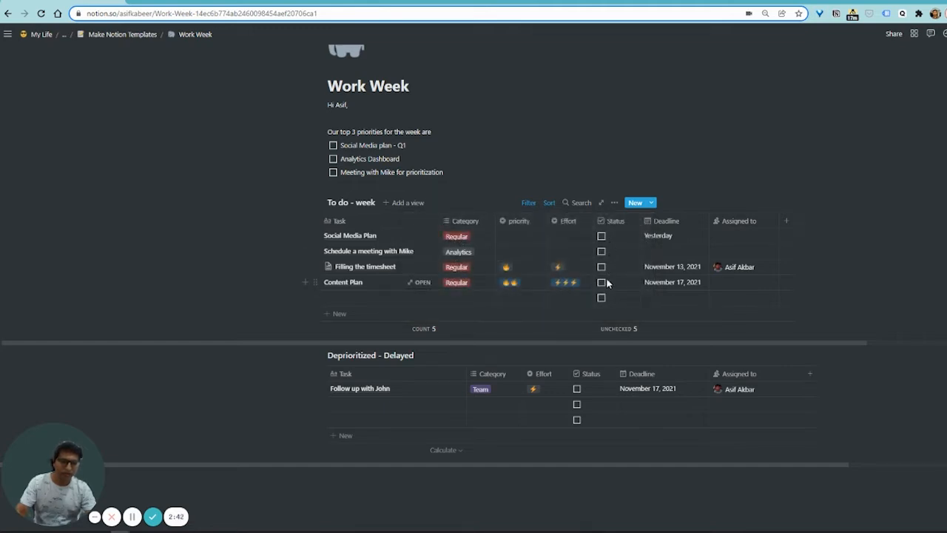
click(529, 204)
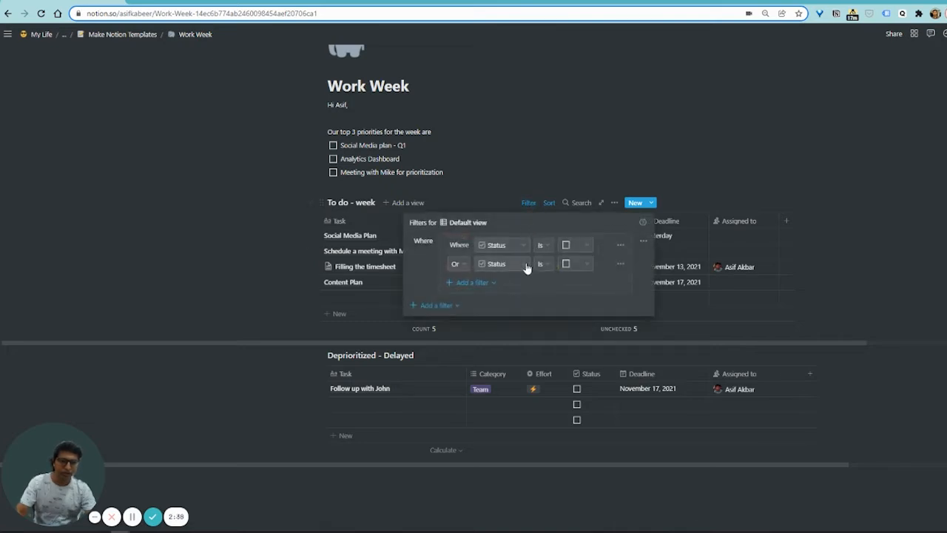
click(858, 273)
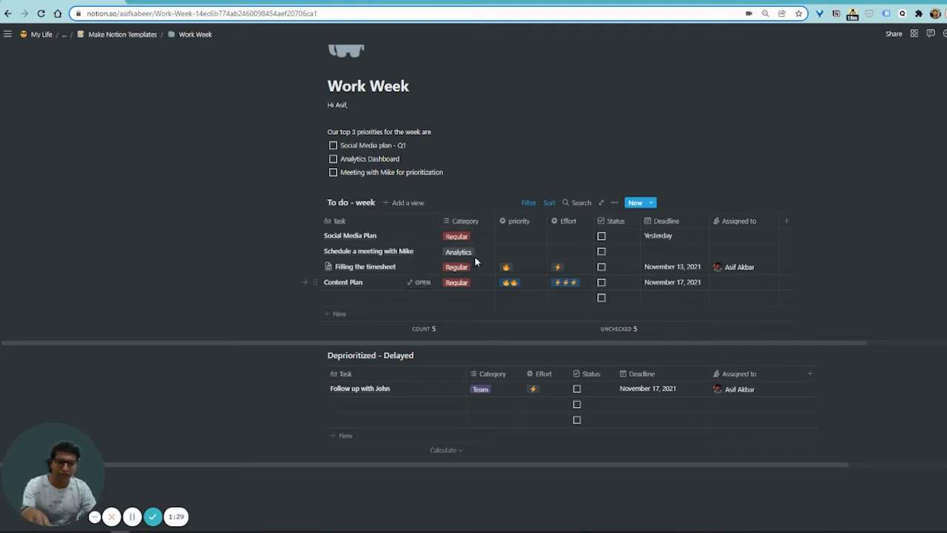
Step: Group the To do - week table by Category
click(614, 203)
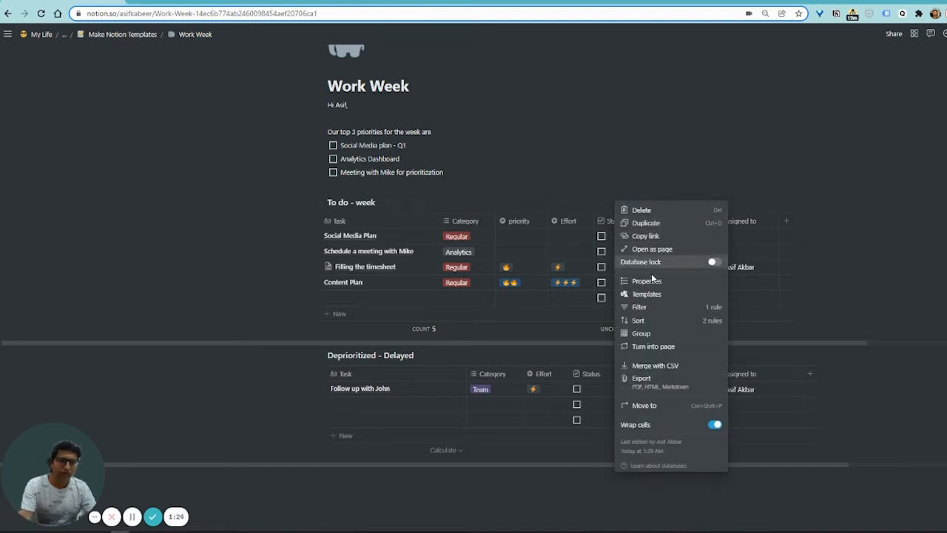
click(640, 334)
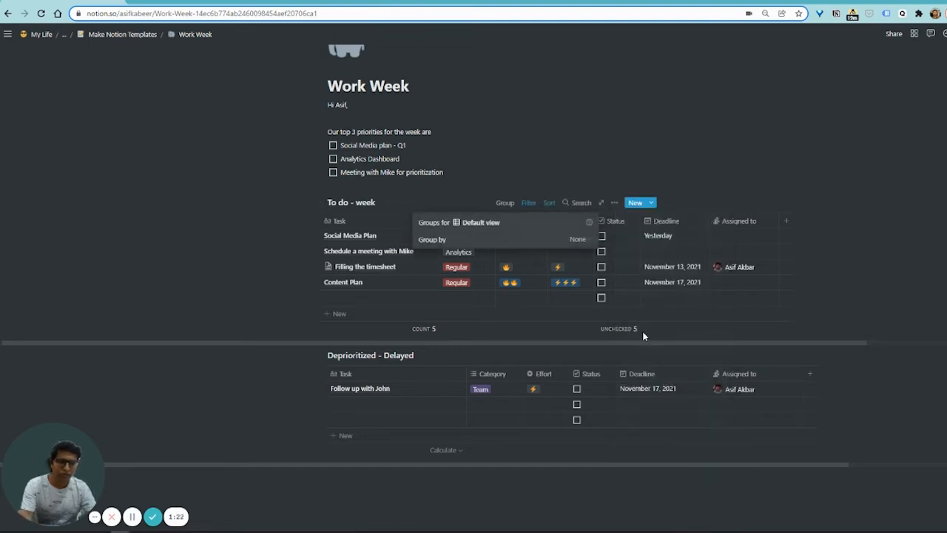
click(469, 242)
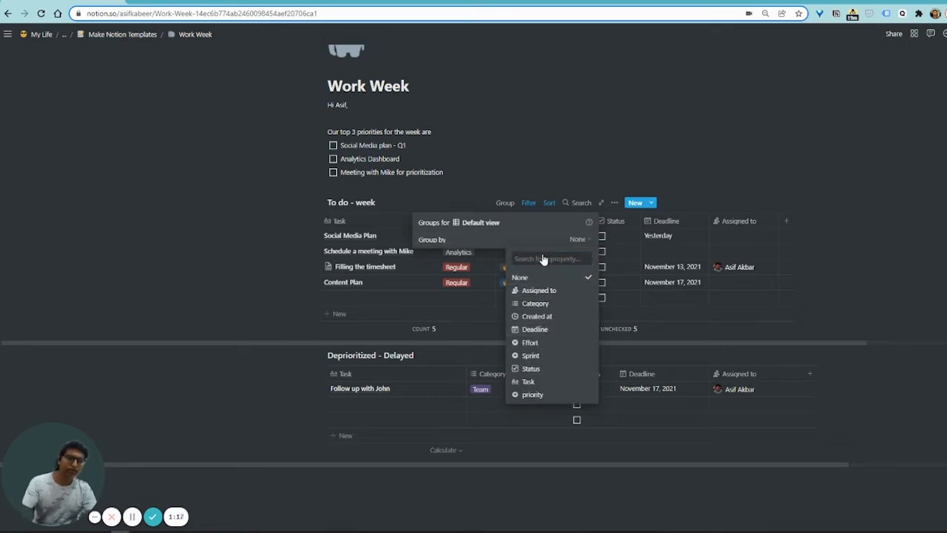
click(555, 304)
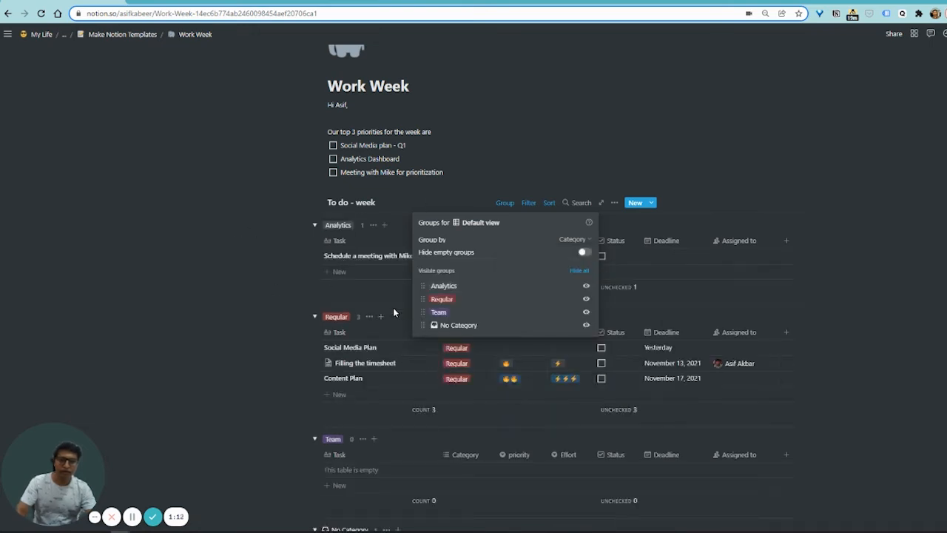
click(284, 287)
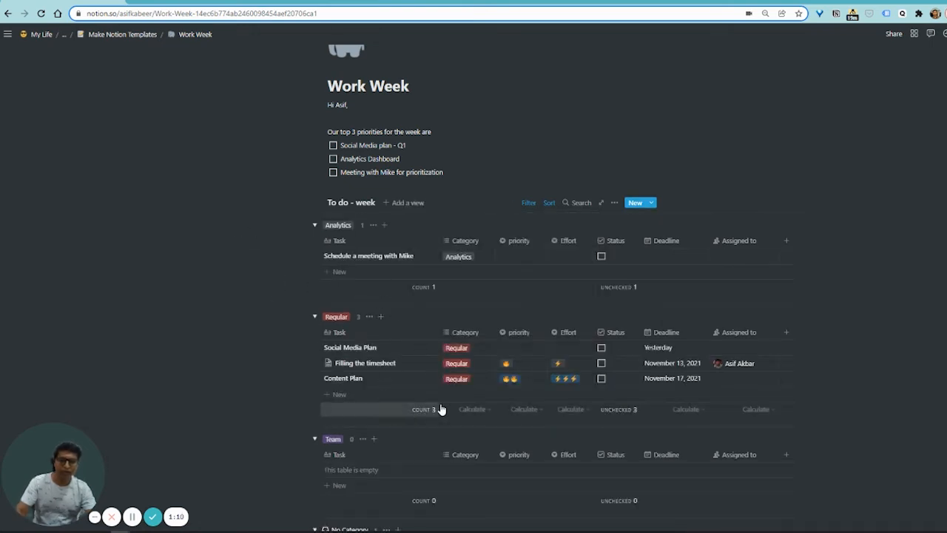
Step: Remove the grouping from the To do - week table by setting Group by to None
click(530, 204)
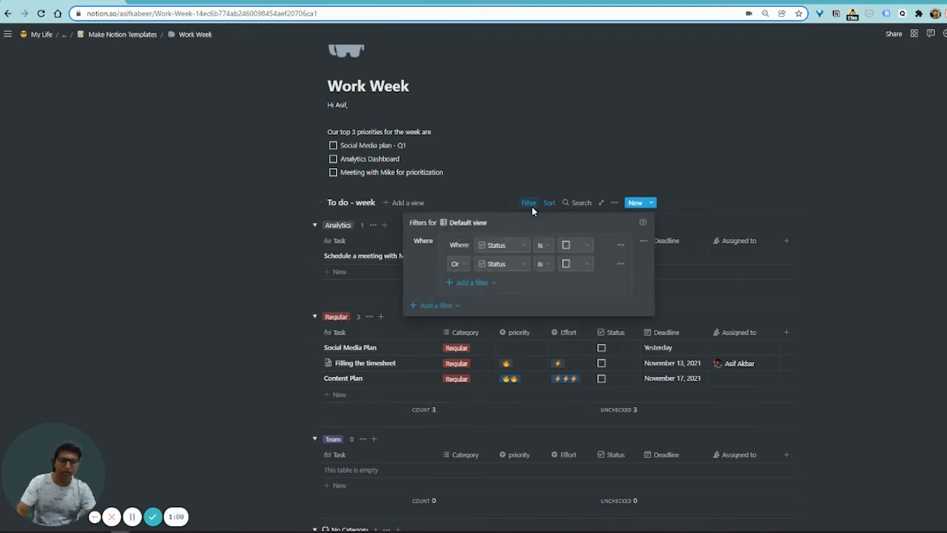
click(613, 206)
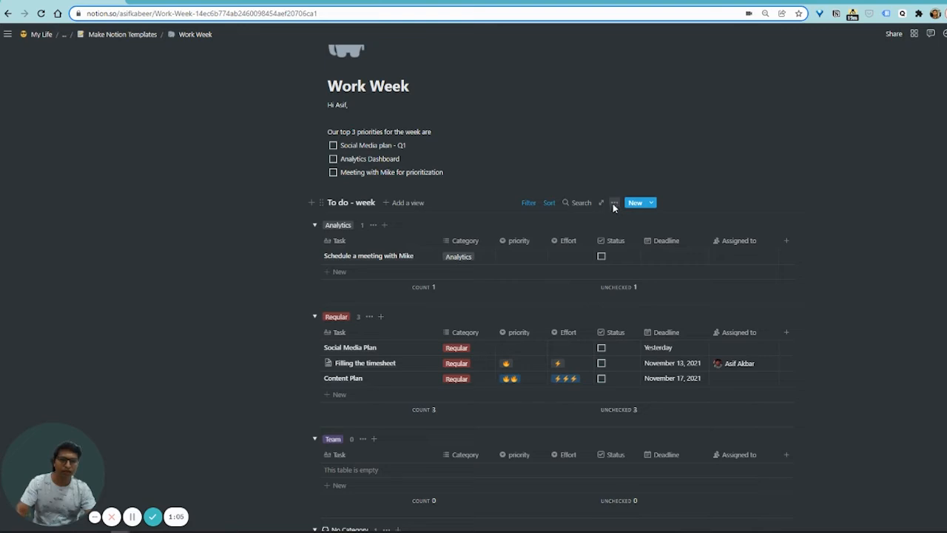
click(613, 207)
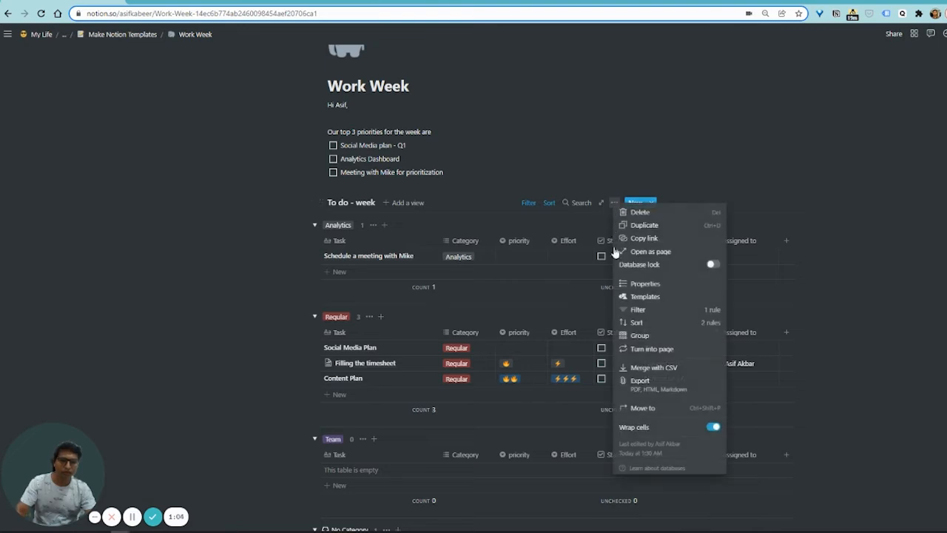
click(640, 337)
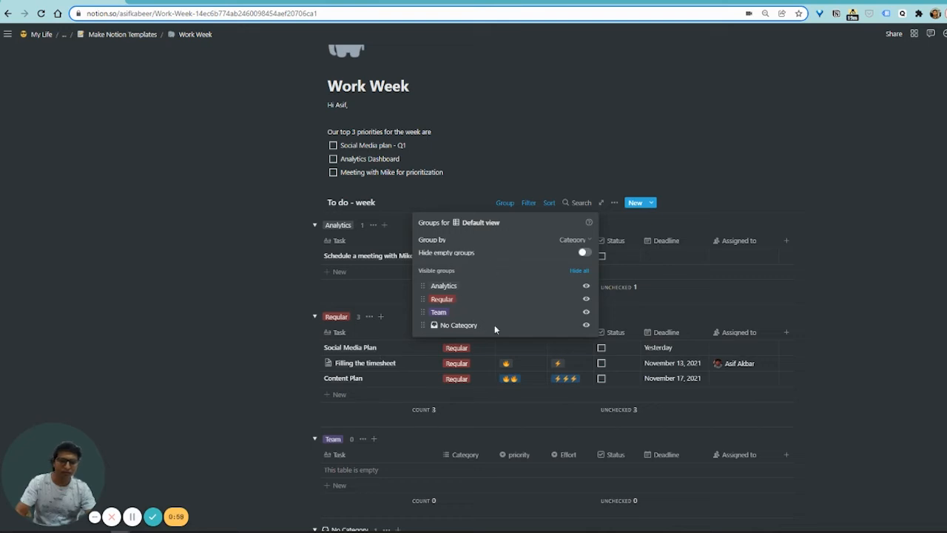
click(573, 240)
click(519, 277)
click(905, 225)
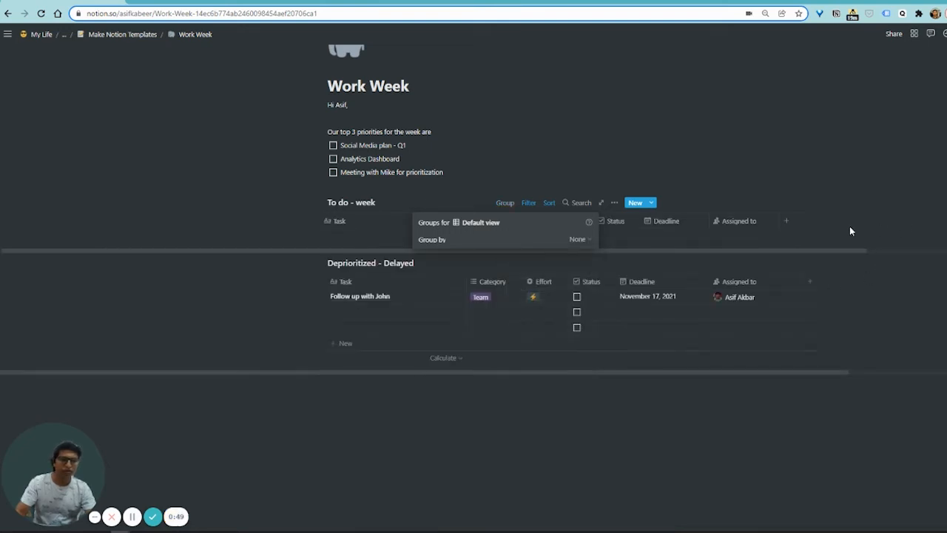
click(795, 165)
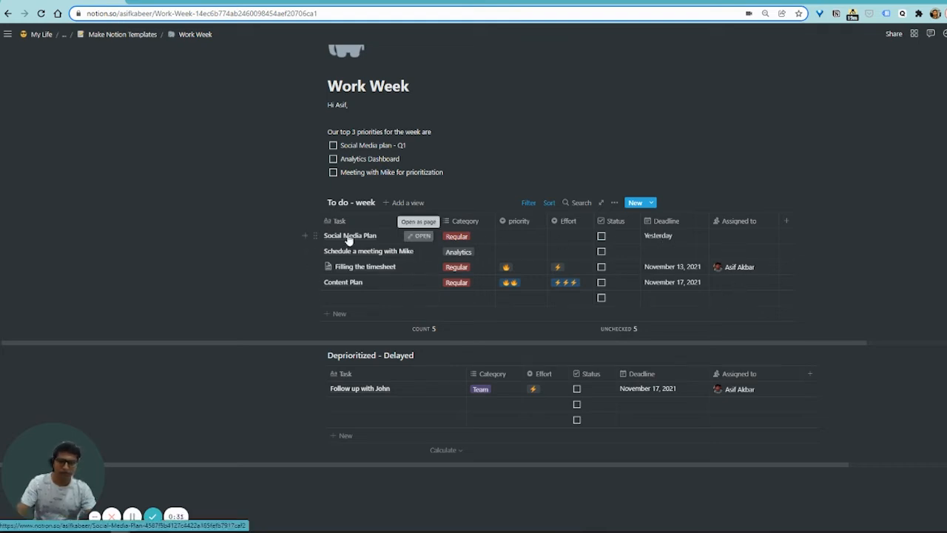
Step: Open the Social Media Plan task and apply the Task template to its empty page
click(419, 236)
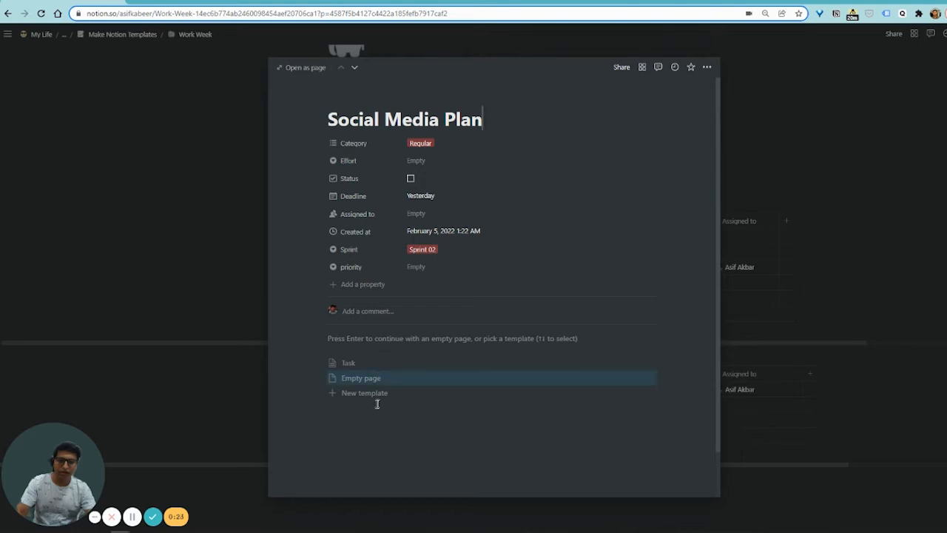
click(360, 363)
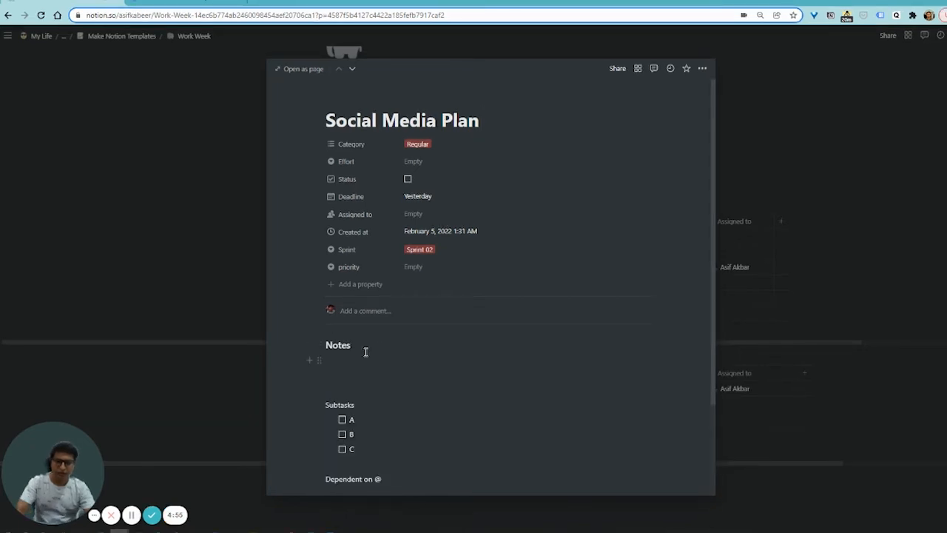
scroll(372, 348, down, 2)
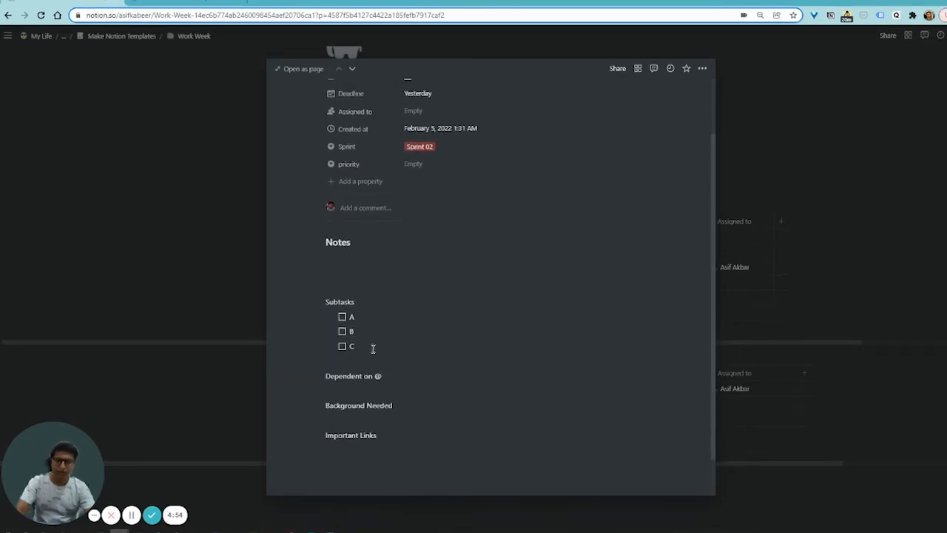
Step: Replace subtask A on the Social Media Plan page with "Figure out channels"
click(374, 257)
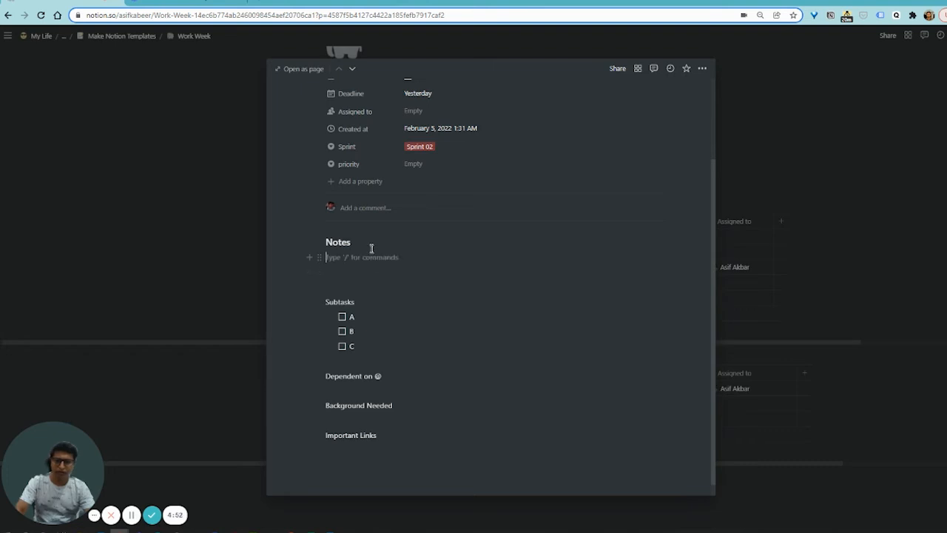
click(370, 316)
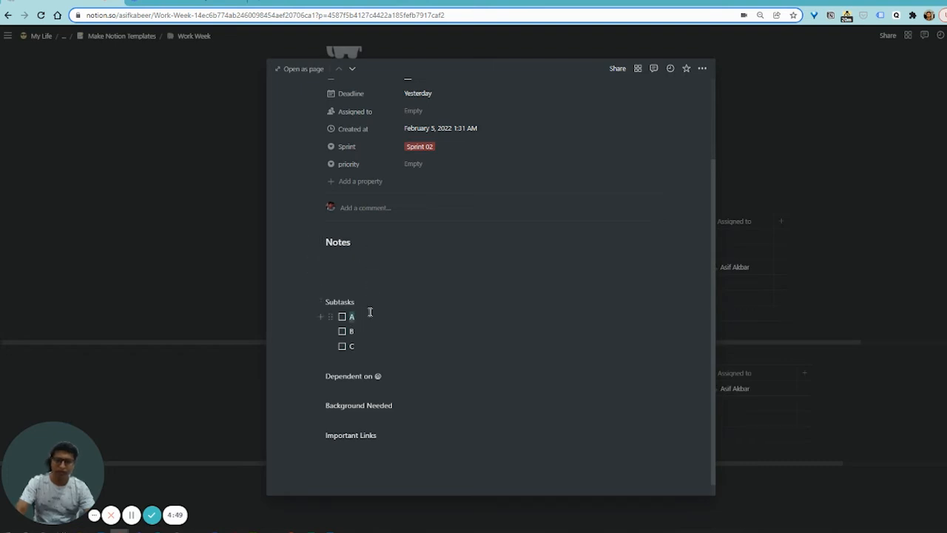
scroll(417, 306, up, 2)
scroll(444, 301, down, 3)
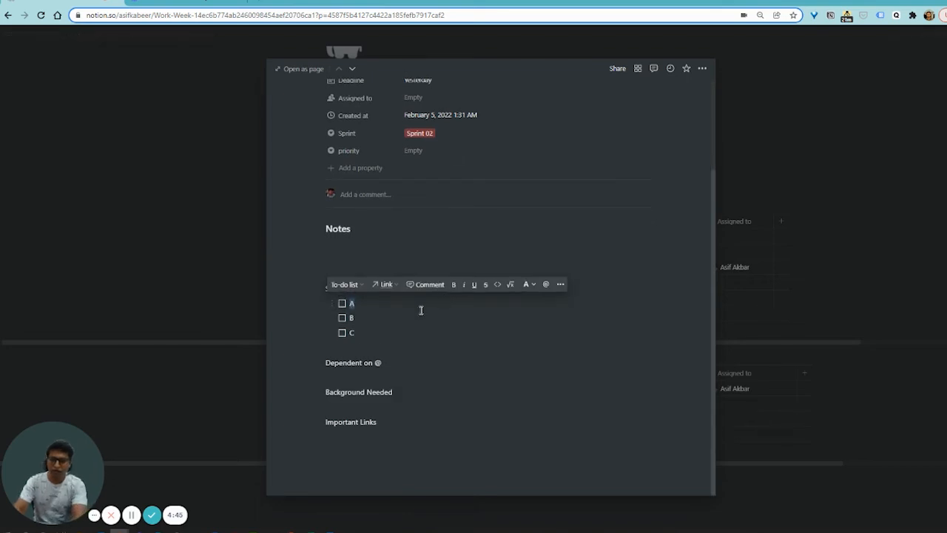
text(Figure out channe)
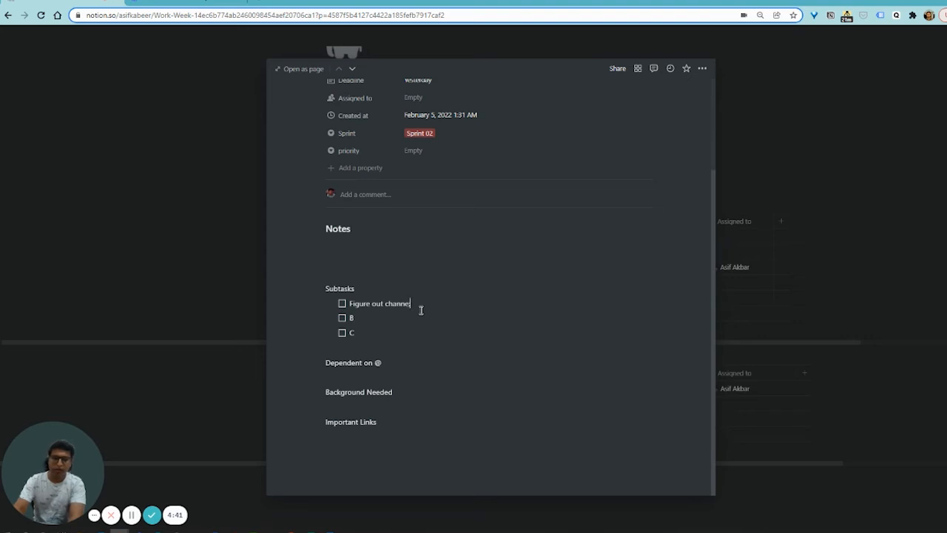
text(ls)
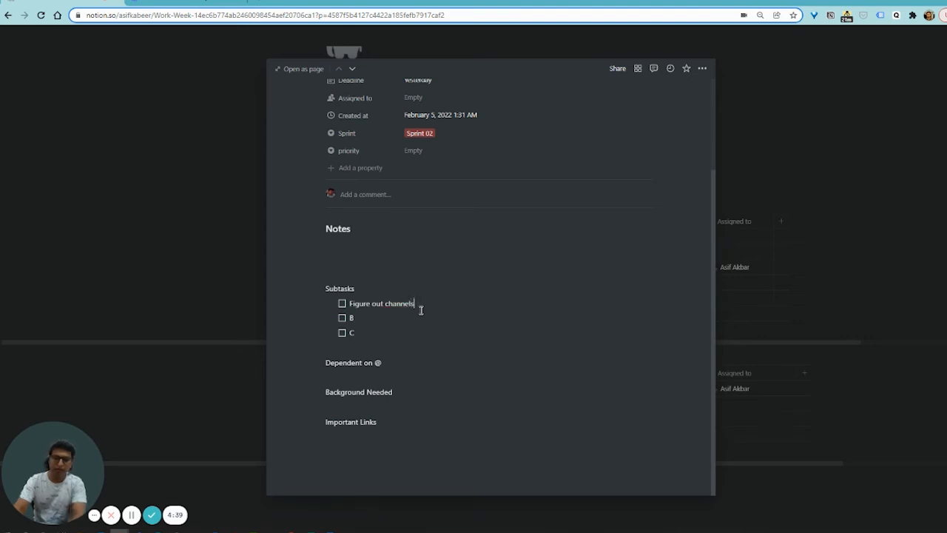
Step: View the sharing options of the Social Media Plan page, close them and return to the page's properties
scroll(420, 309, up, 2)
scroll(416, 444, down, 1)
scroll(414, 484, down, 1)
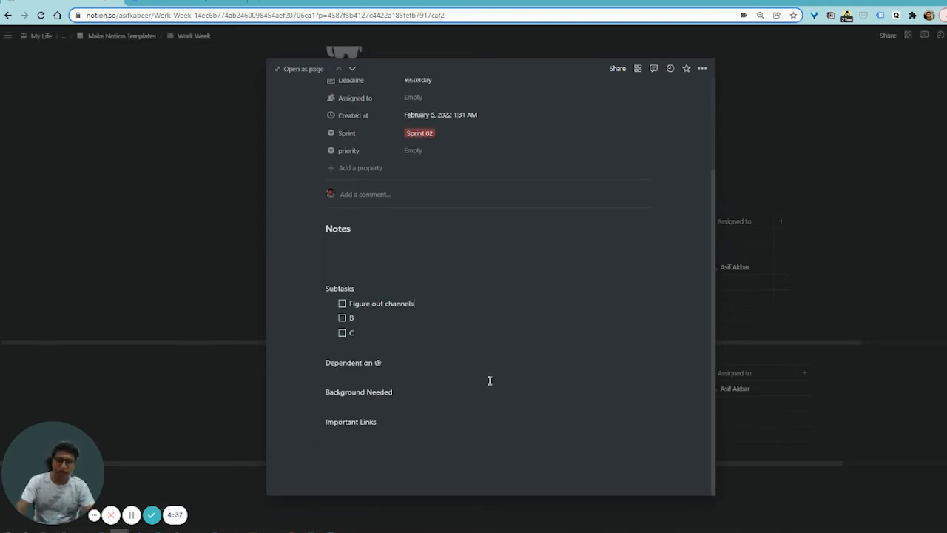
click(438, 248)
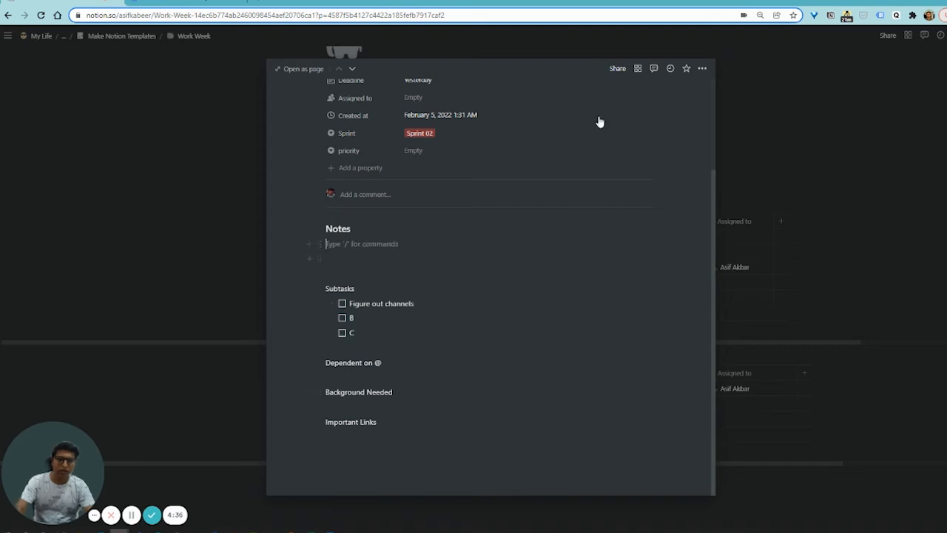
click(617, 69)
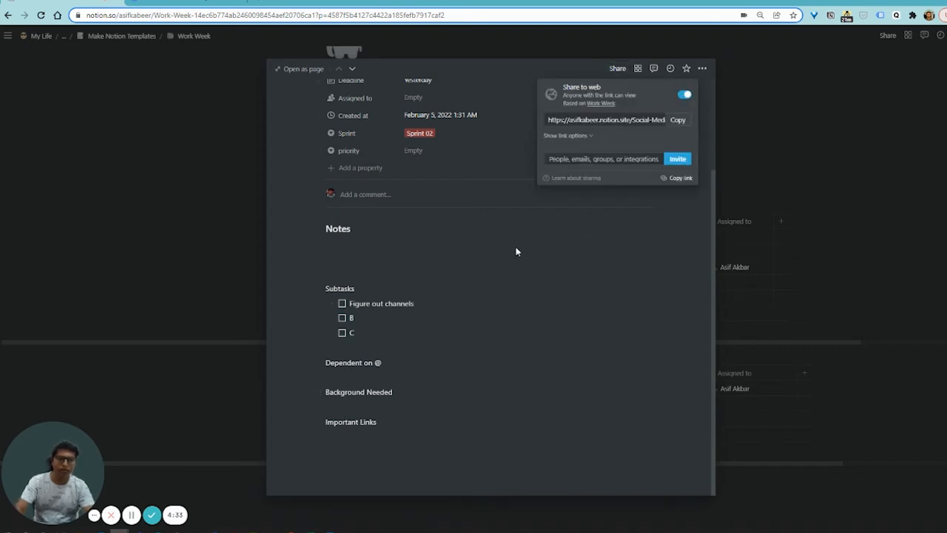
click(443, 86)
scroll(544, 288, up, 3)
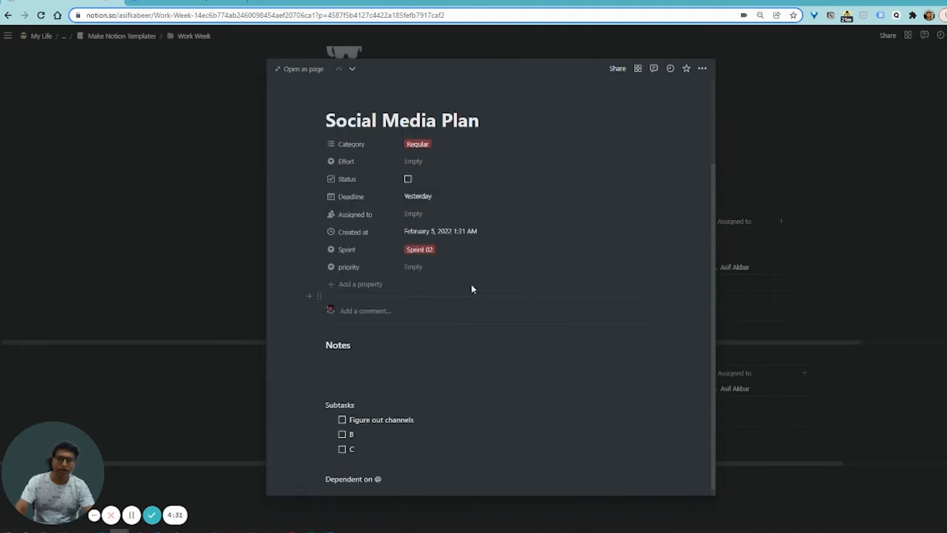
Step: Close the Social Media Plan page and group the To do - week table by Sprint
click(882, 276)
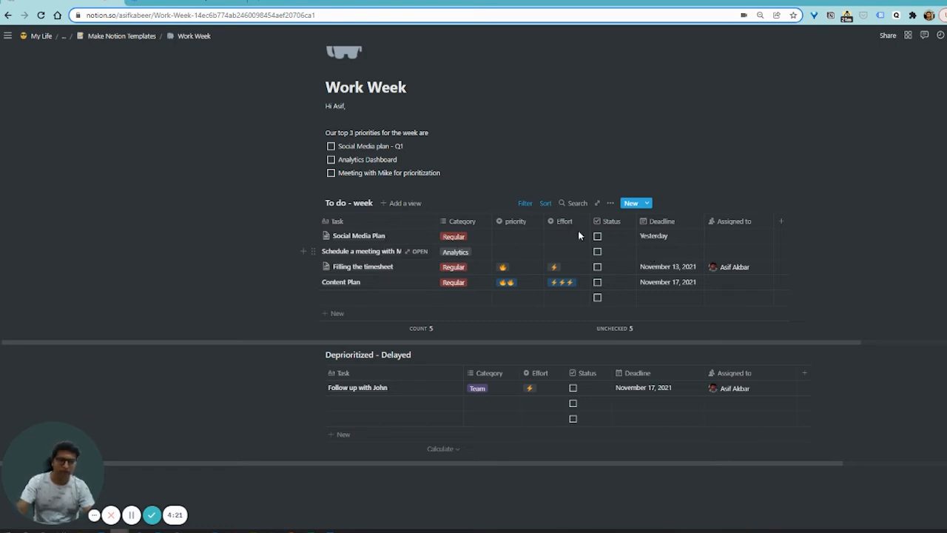
click(610, 203)
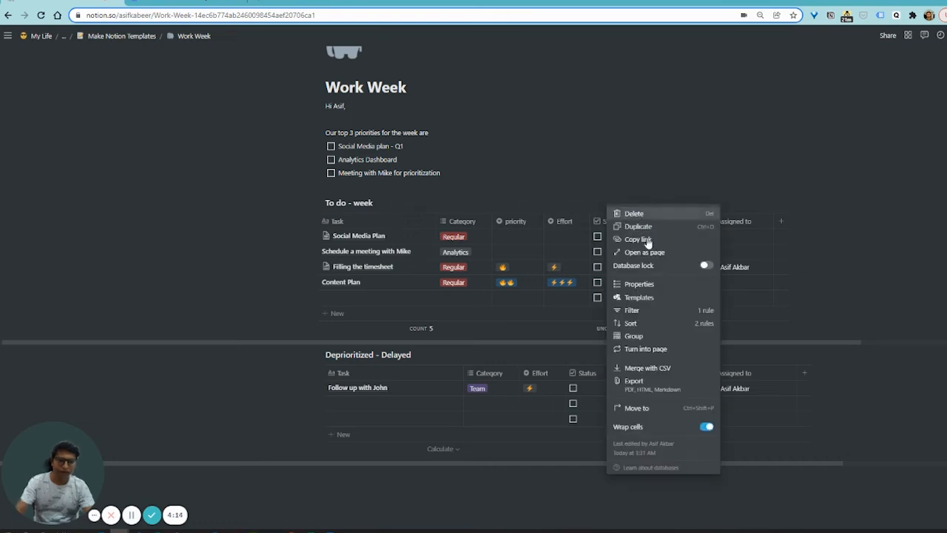
click(641, 336)
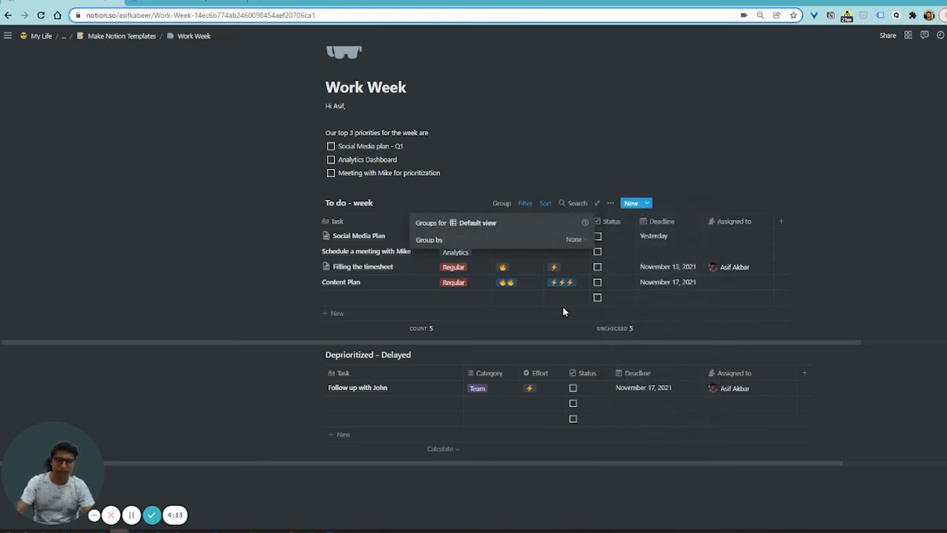
click(571, 239)
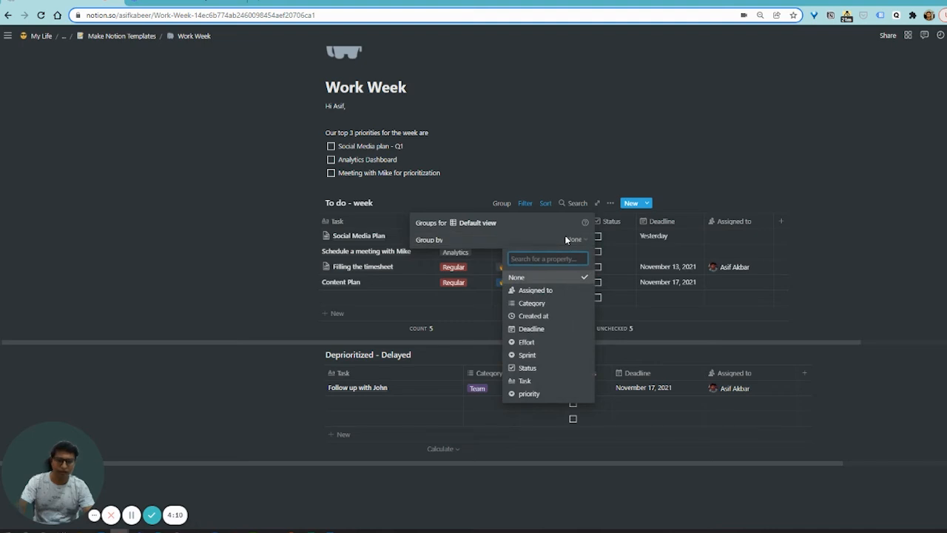
click(533, 356)
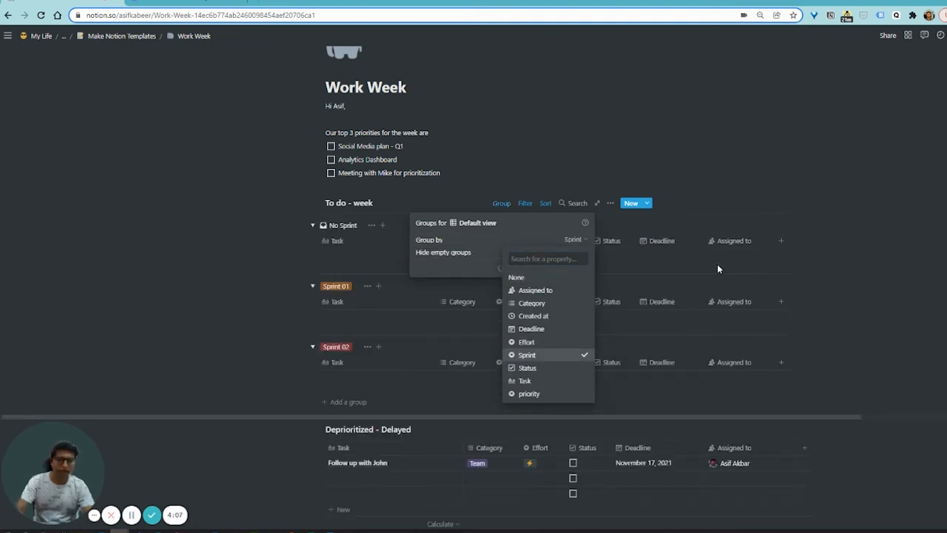
click(250, 265)
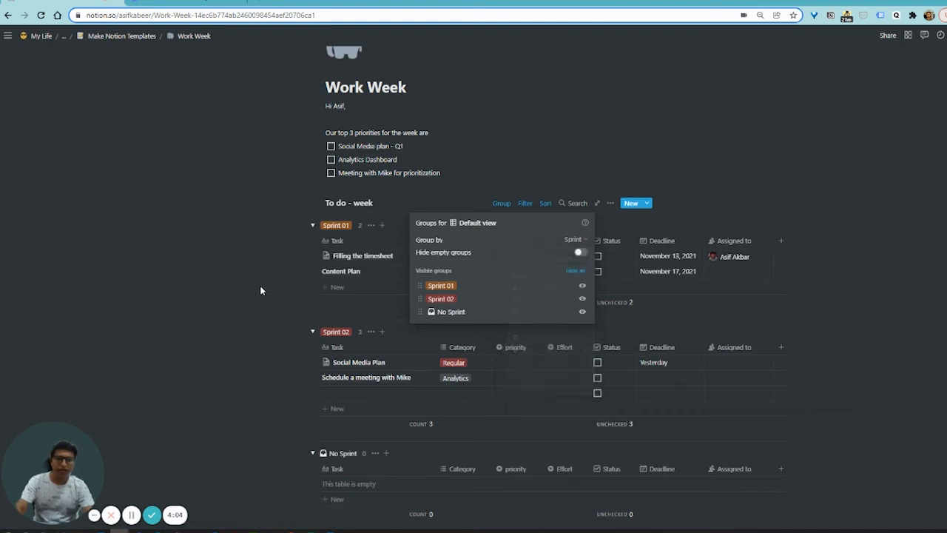
click(831, 287)
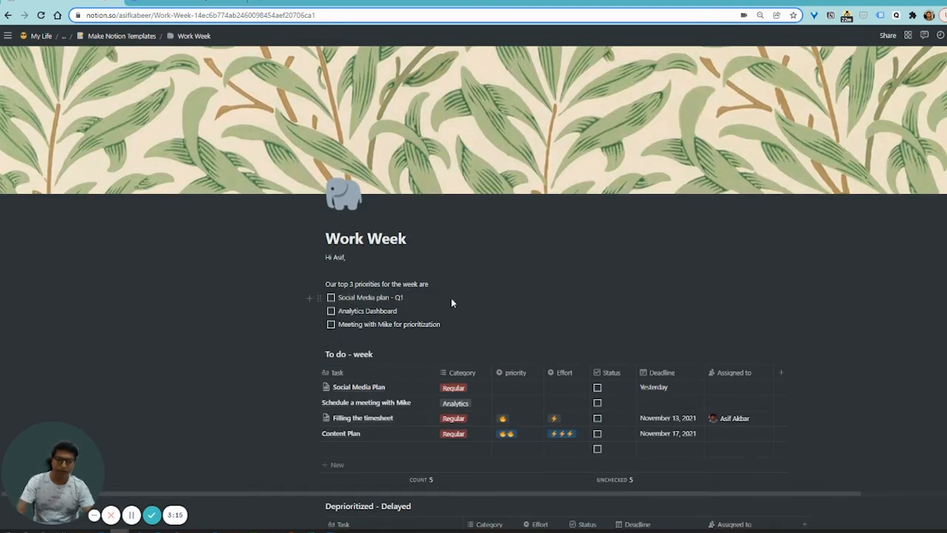
Step: Set the "Schedule a meeting" task in the To do - week table to three-flame priority and two-bolt effort
scroll(452, 298, down, 2)
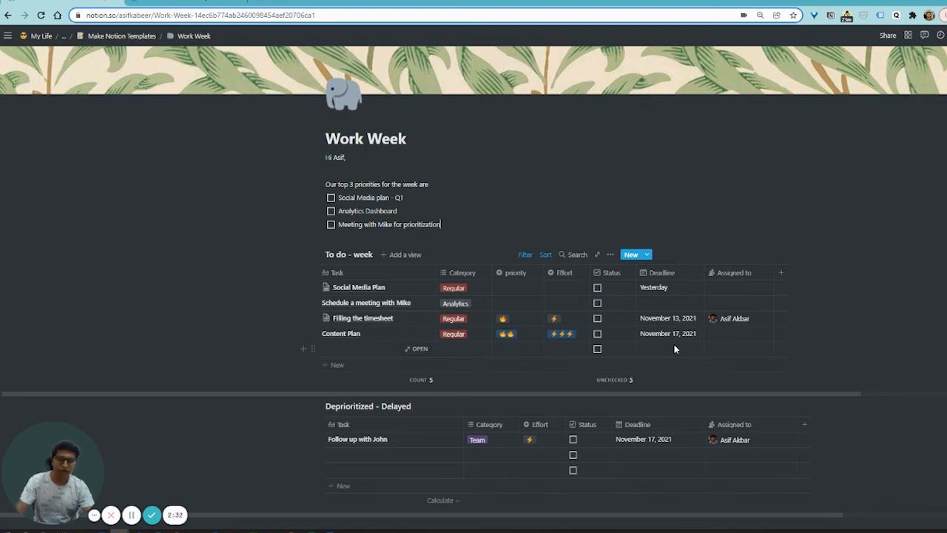
click(516, 301)
click(520, 330)
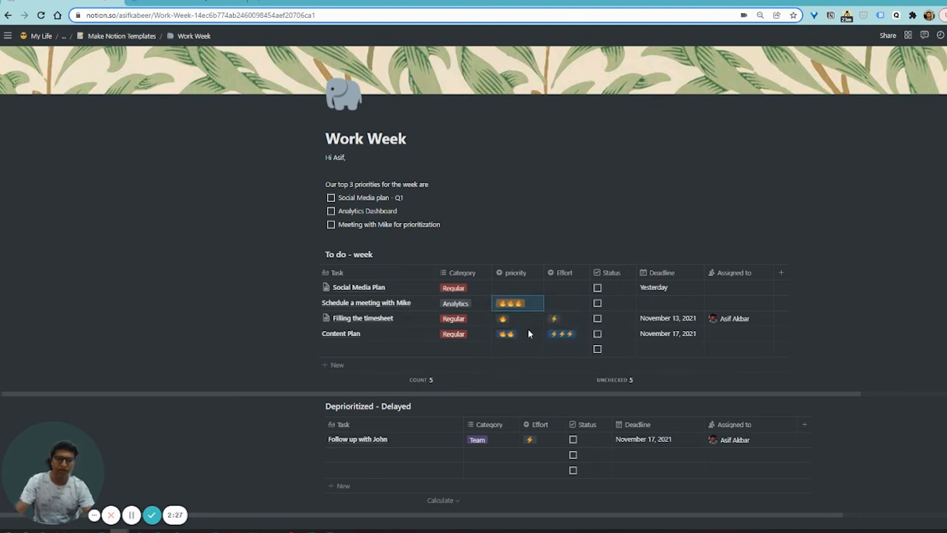
click(564, 302)
click(567, 347)
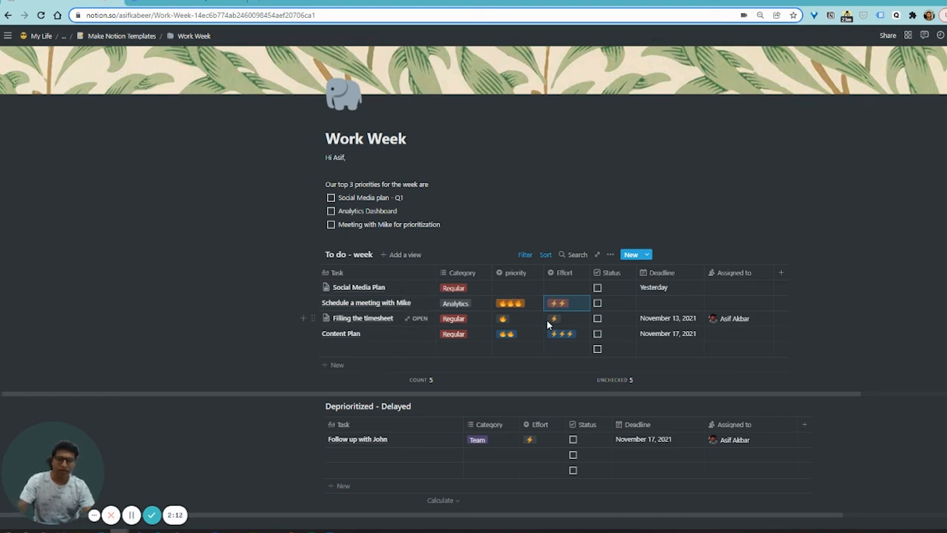
scroll(547, 325, down, 2)
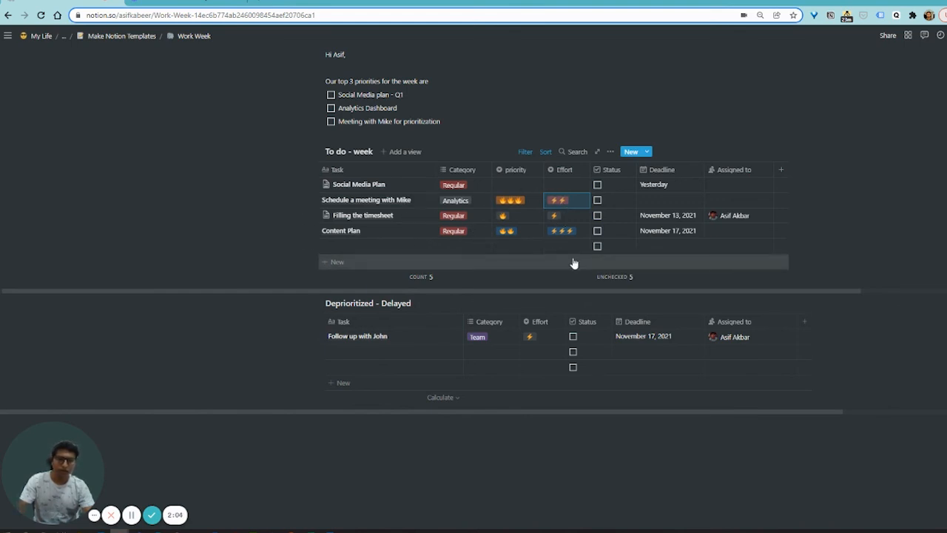
scroll(573, 264, up, 2)
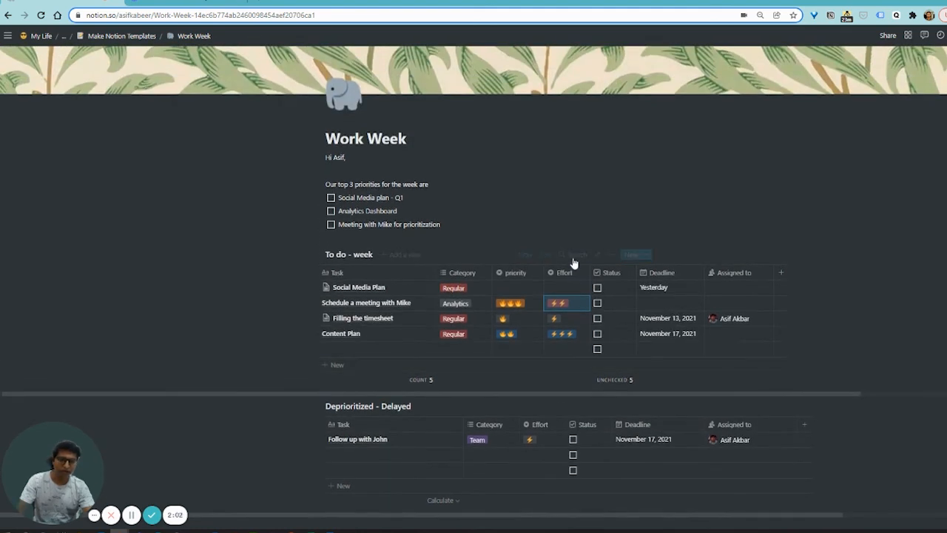